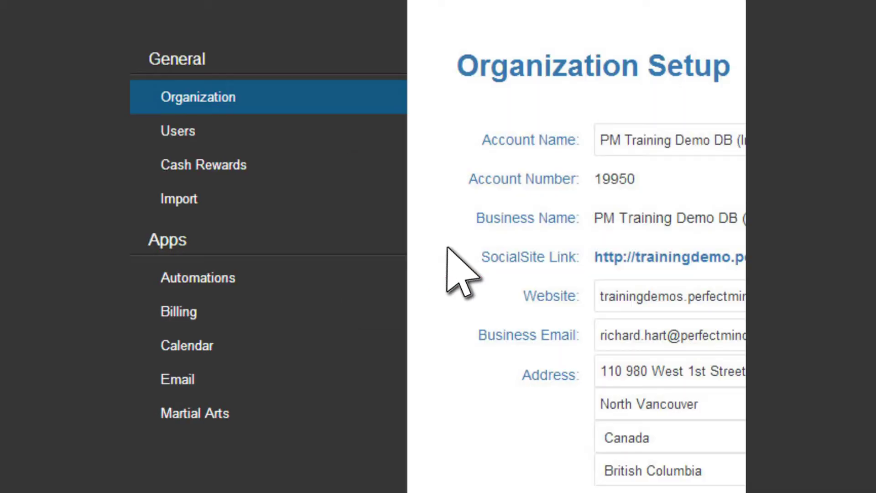
Open the Discount list in the Billing app's settings
click(218, 312)
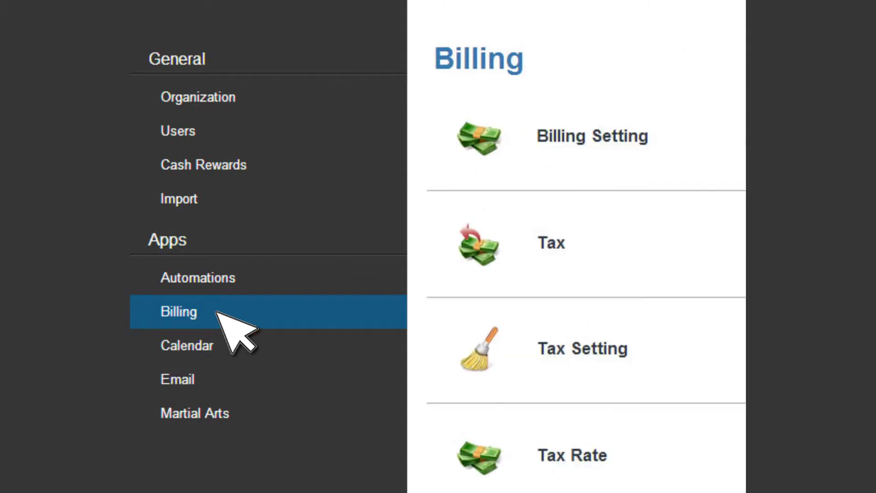
click(621, 440)
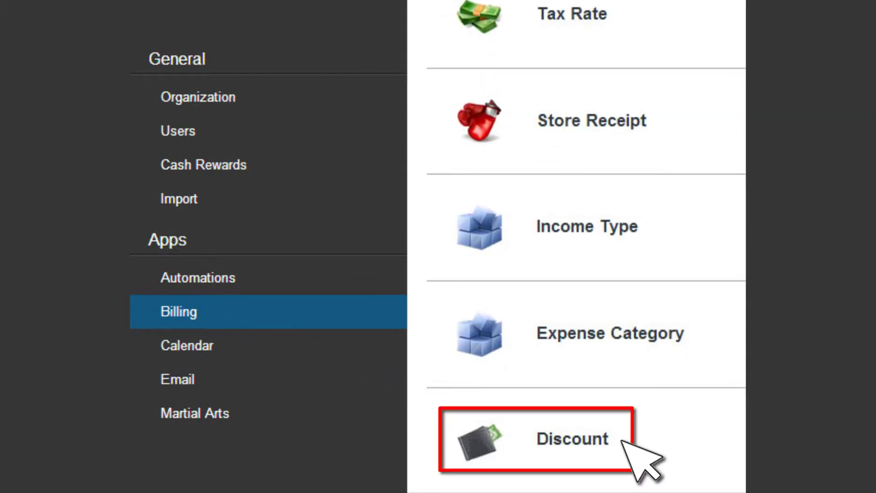
click(621, 440)
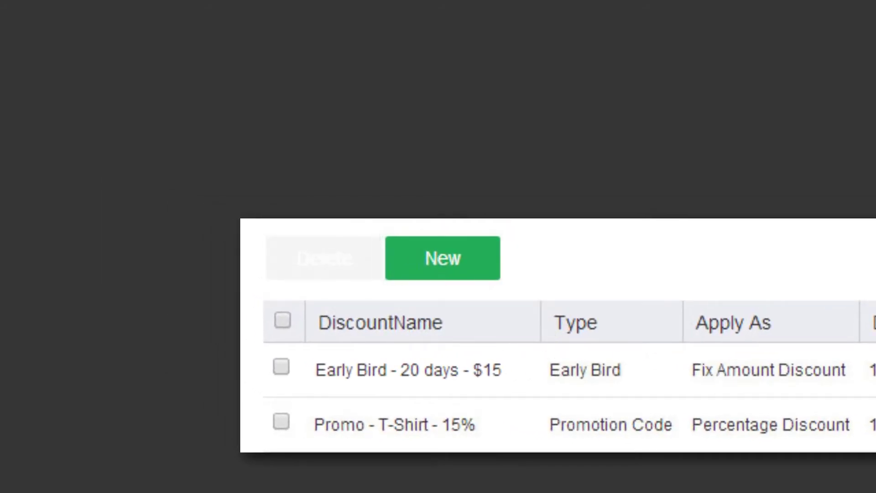
Create a new discount 'Early Bird - 20 Days - $15' applying a fixed amount of 15
click(477, 267)
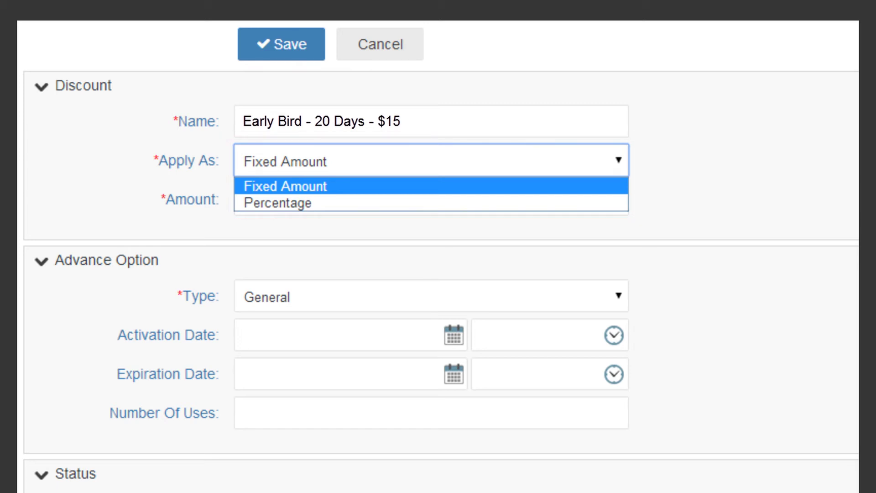
key(Return)
text(15)
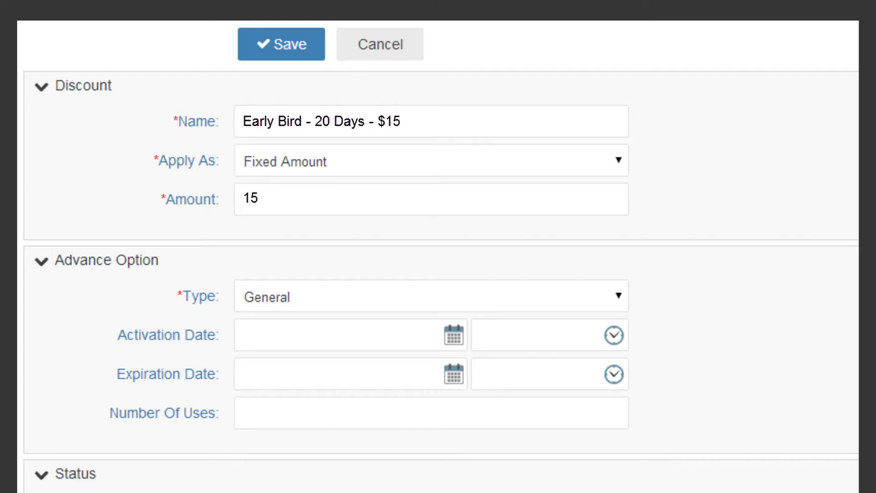
key(Tab)
key(alt+Down)
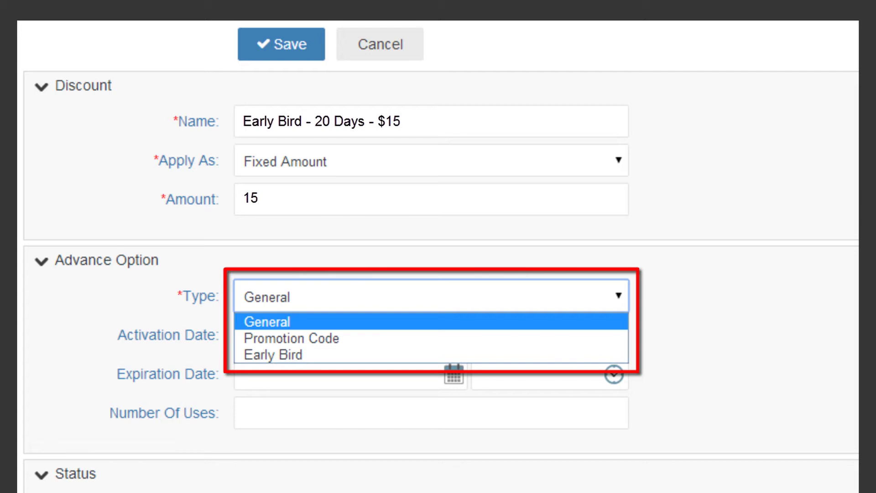
Choose Early Bird as the new discount's type
key(Down)
key(Down)
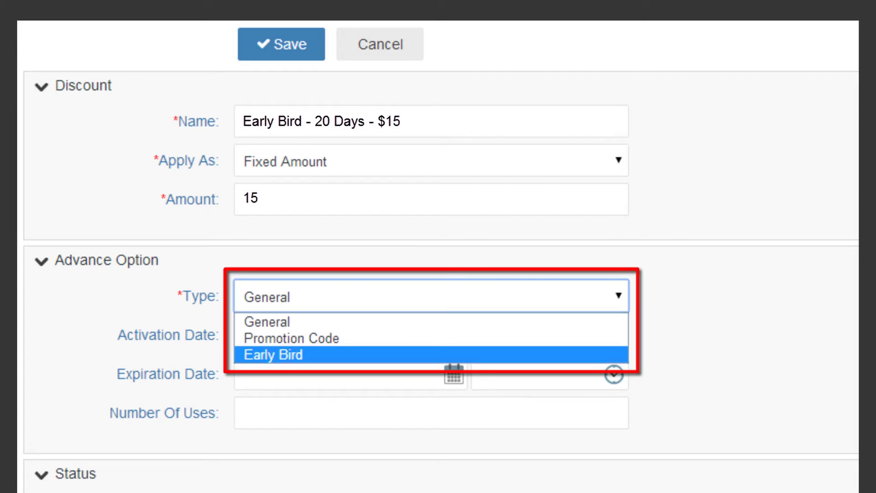
key(Return)
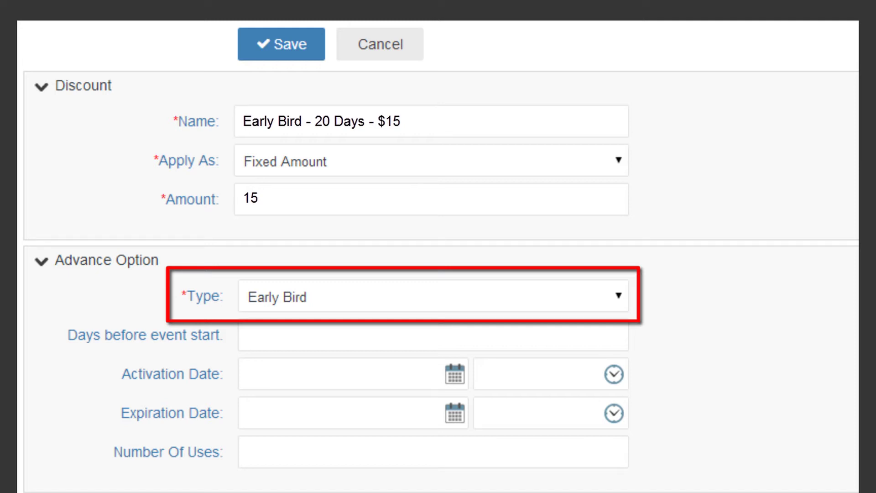
text(20)
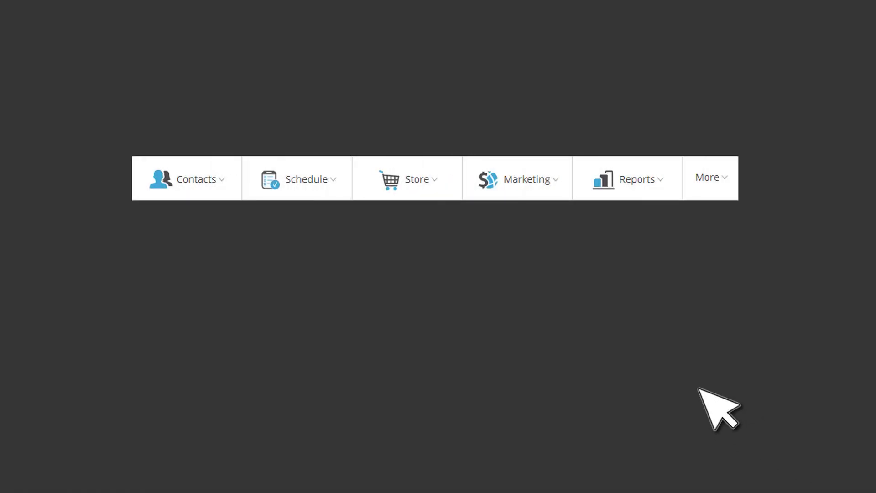
On the Schedule, add the Early Bird - 20 days - $15 discount to Beginner Fitness and save
click(341, 186)
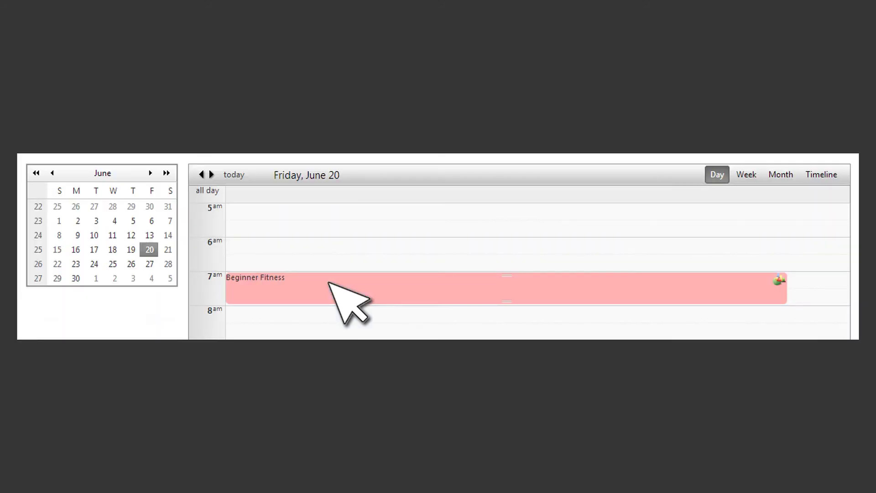
click(289, 291)
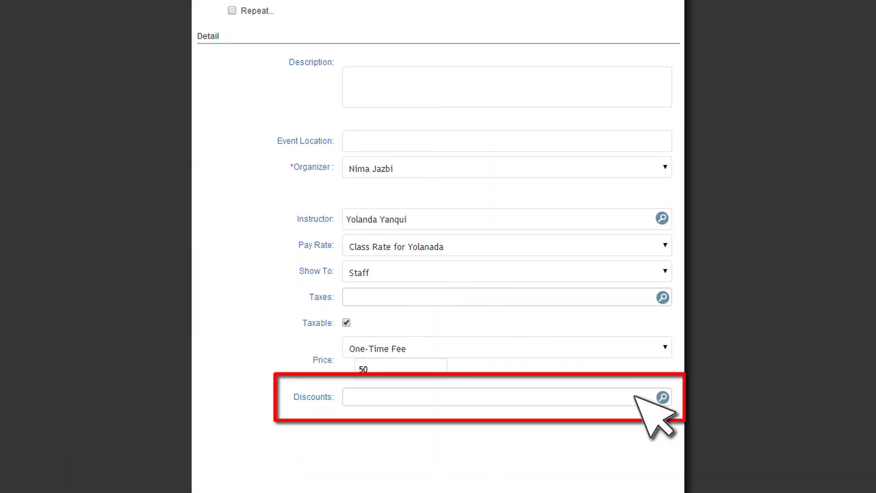
click(635, 396)
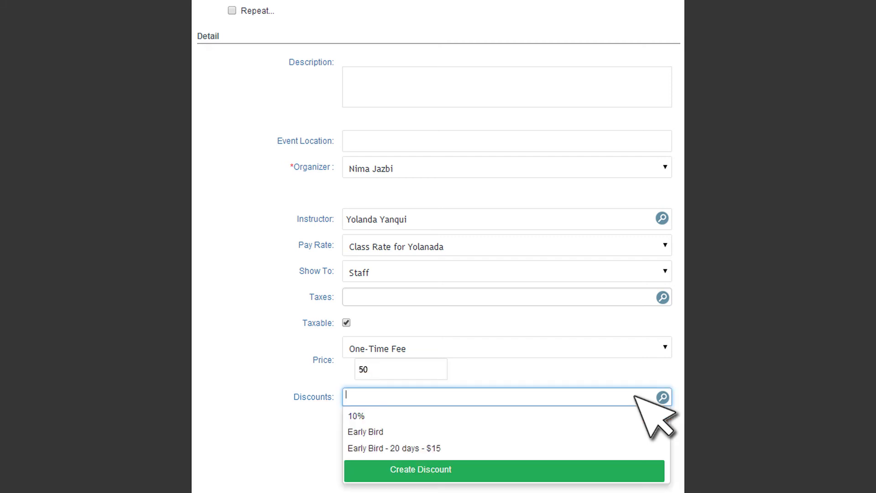
click(448, 452)
scroll(447, 451, up, 2)
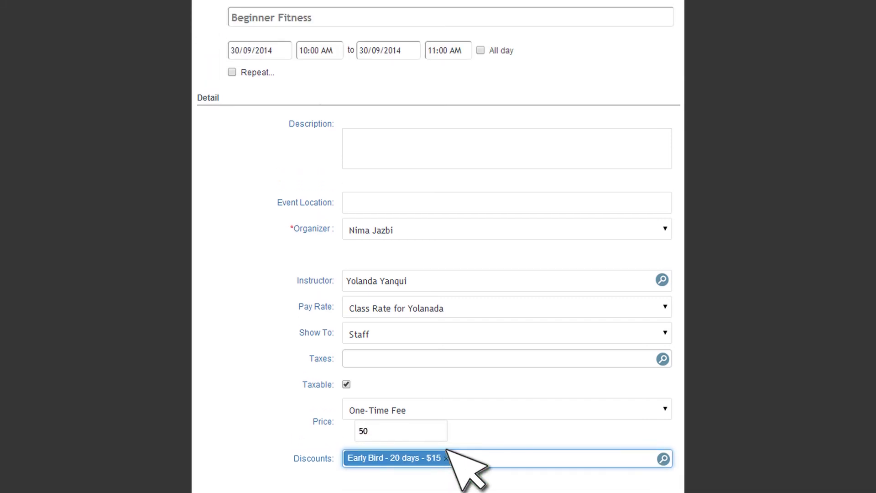
click(333, 20)
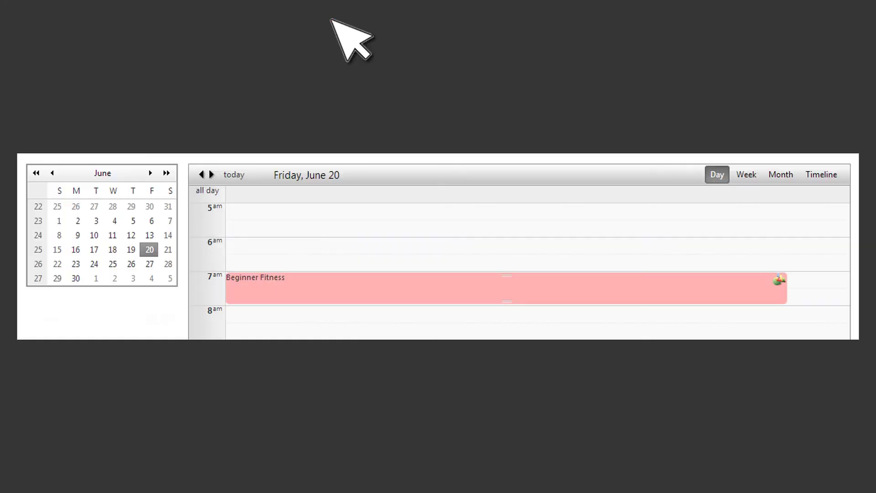